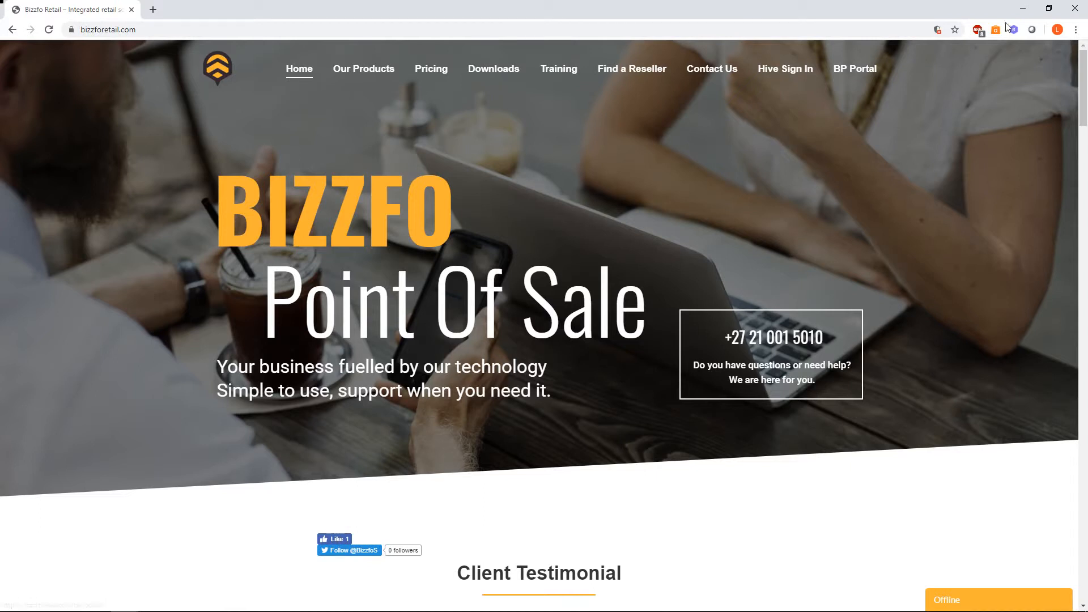
Switch to Bizzfo Retail and view the inventory's open and processed purchase orders
left_click(1023, 9)
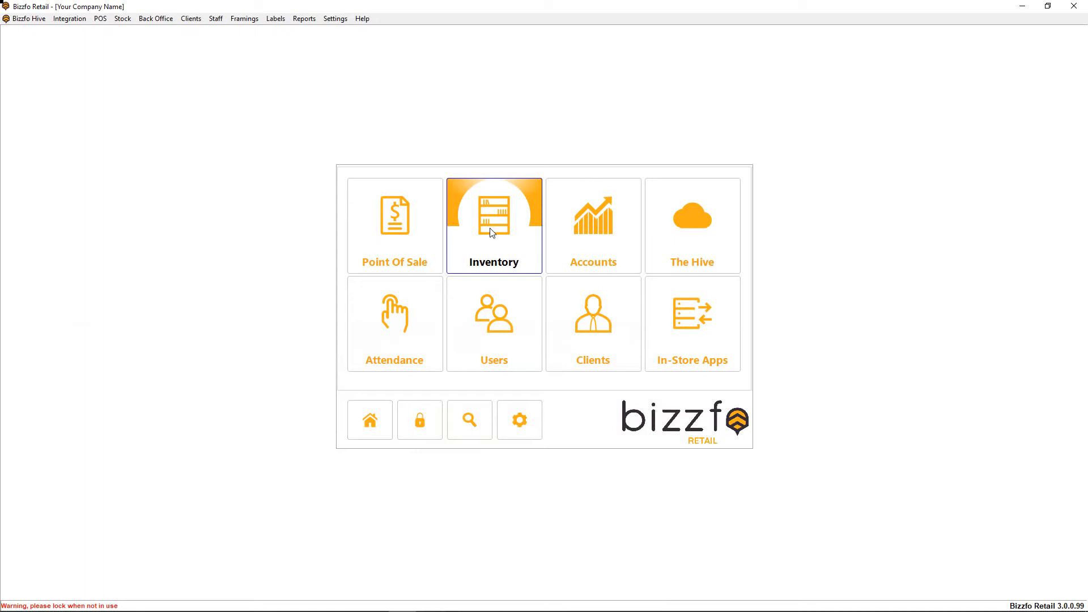
left_click(492, 233)
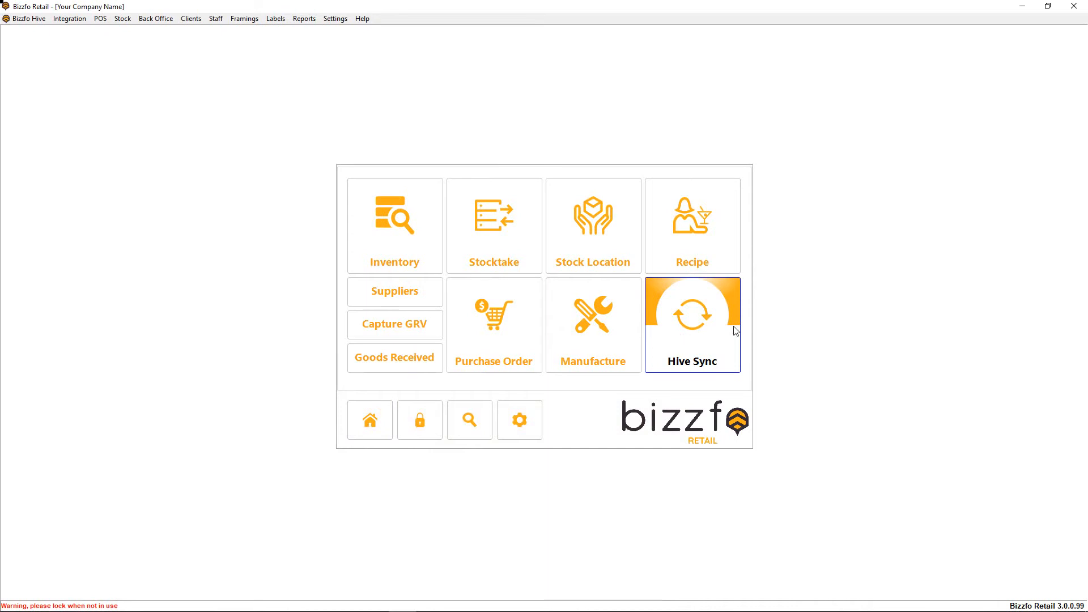
left_click(497, 329)
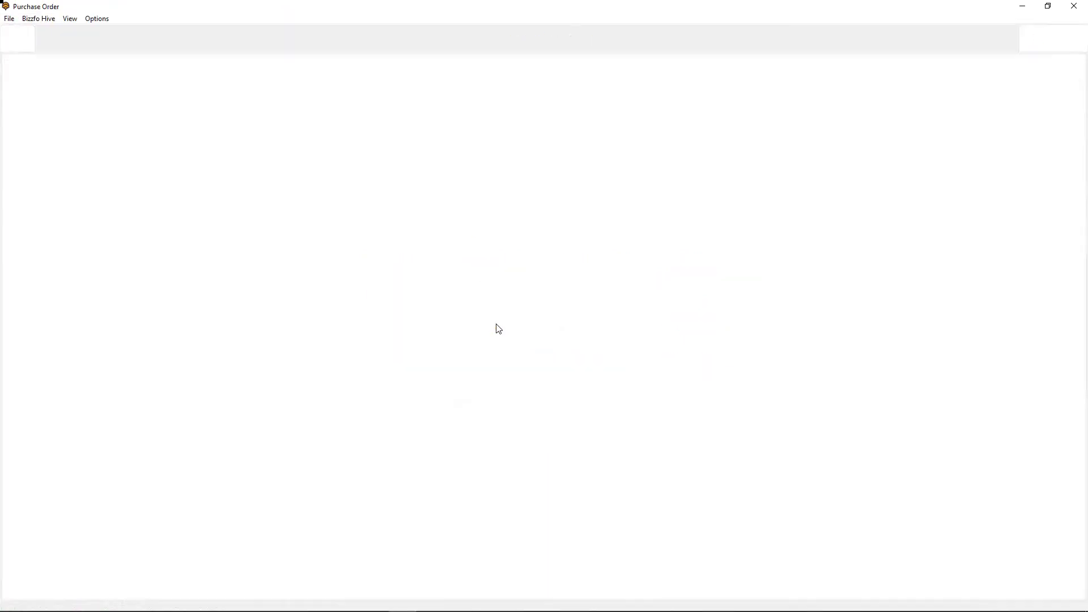
left_click(209, 210)
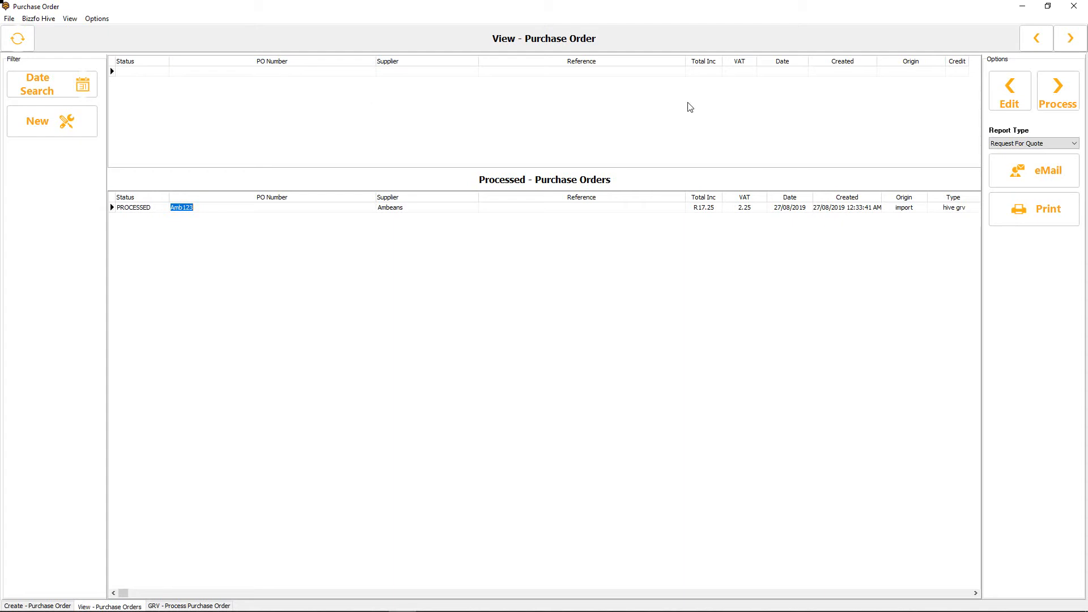
left_click(135, 72)
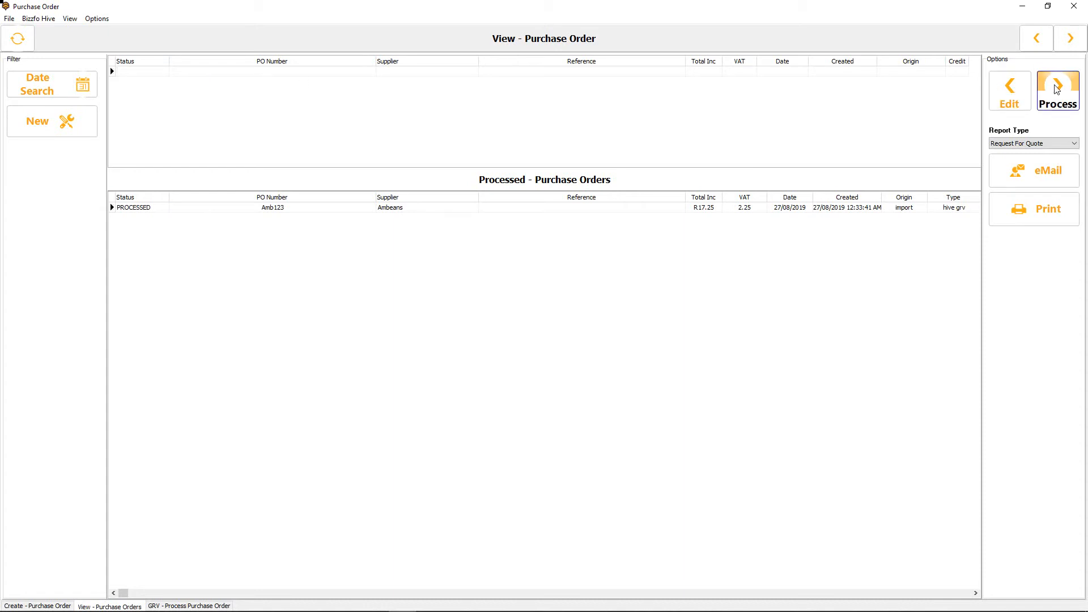
Inspect the processed Ambeans purchase order in the GRV processing view, return to the order list and close the purchase orders
double_click(551, 207)
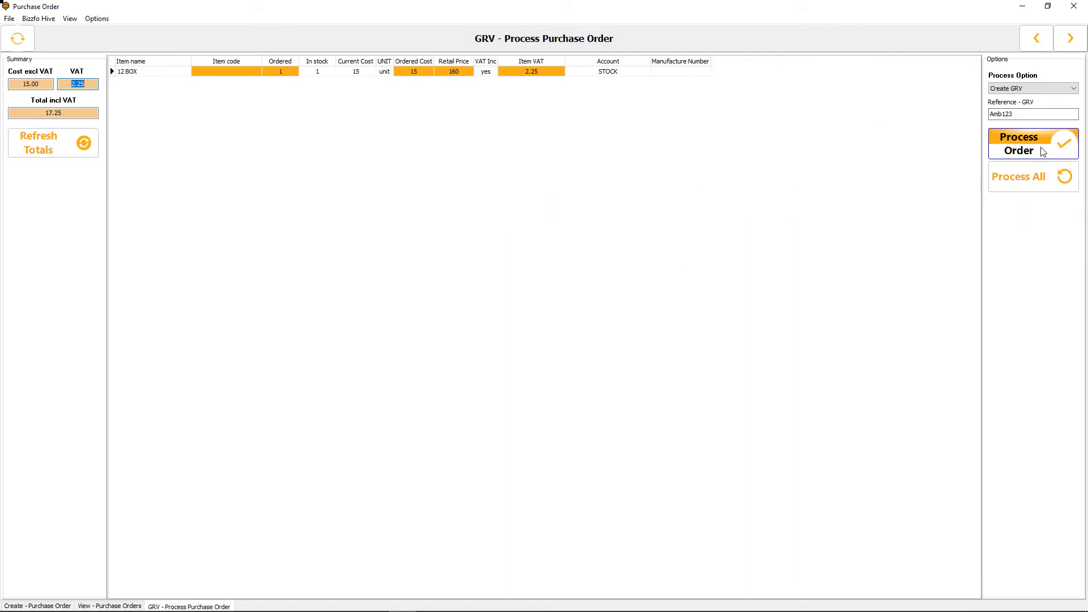
left_click(1043, 150)
left_click(1036, 37)
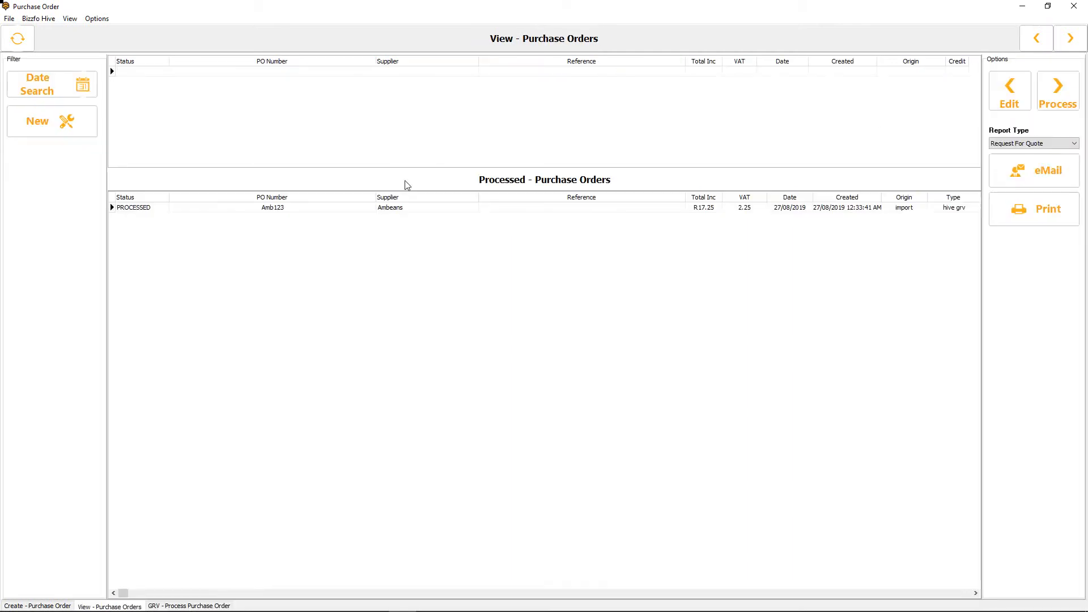
left_click(133, 210)
left_click(1073, 6)
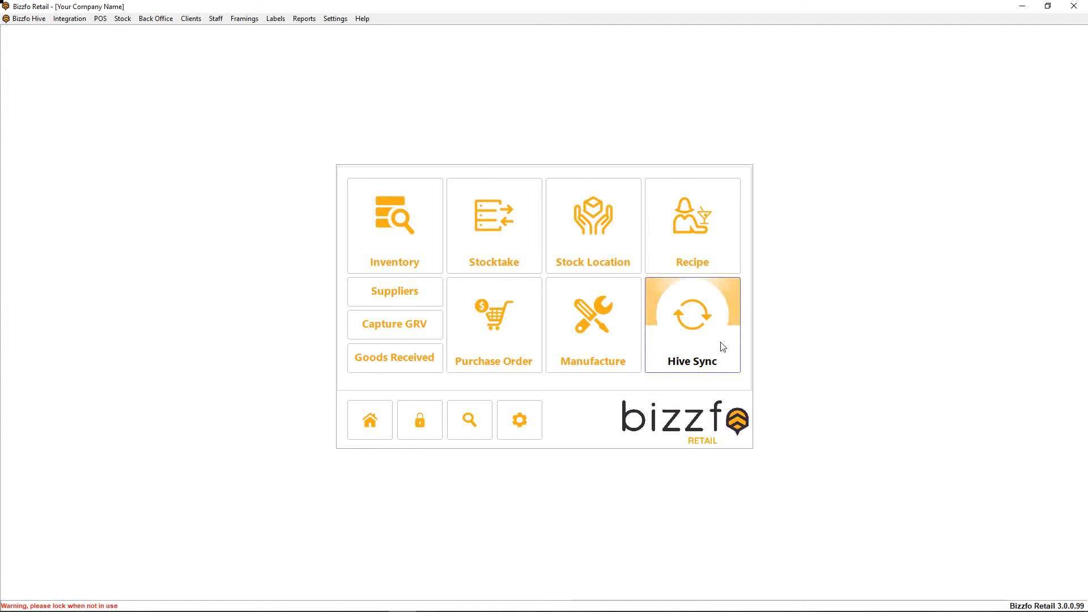
Open the stocktake sheet, check the available stock sheet names and close it
left_click(471, 268)
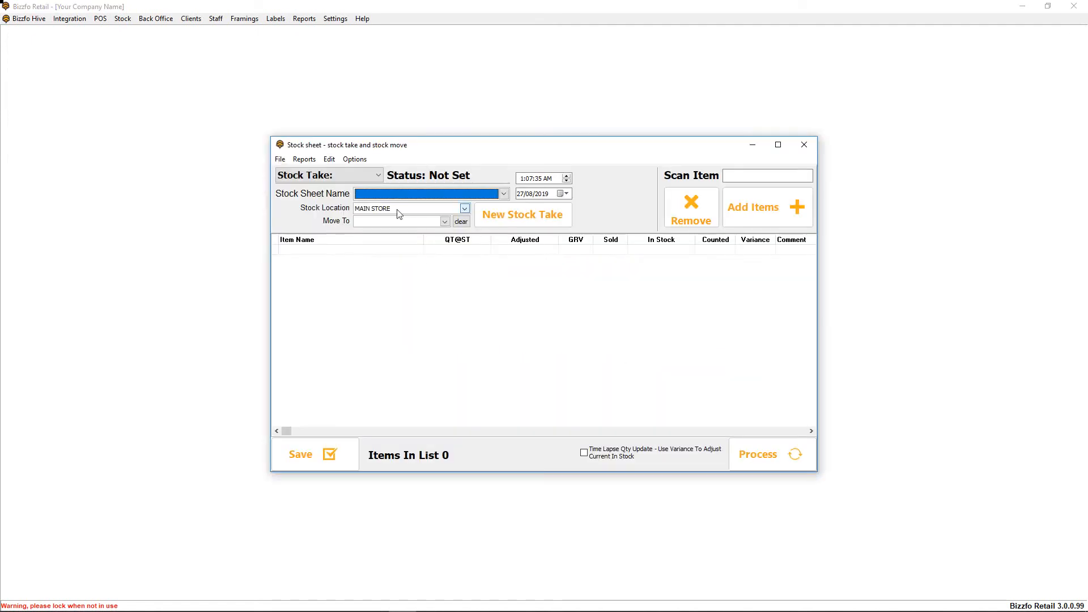
left_click(395, 202)
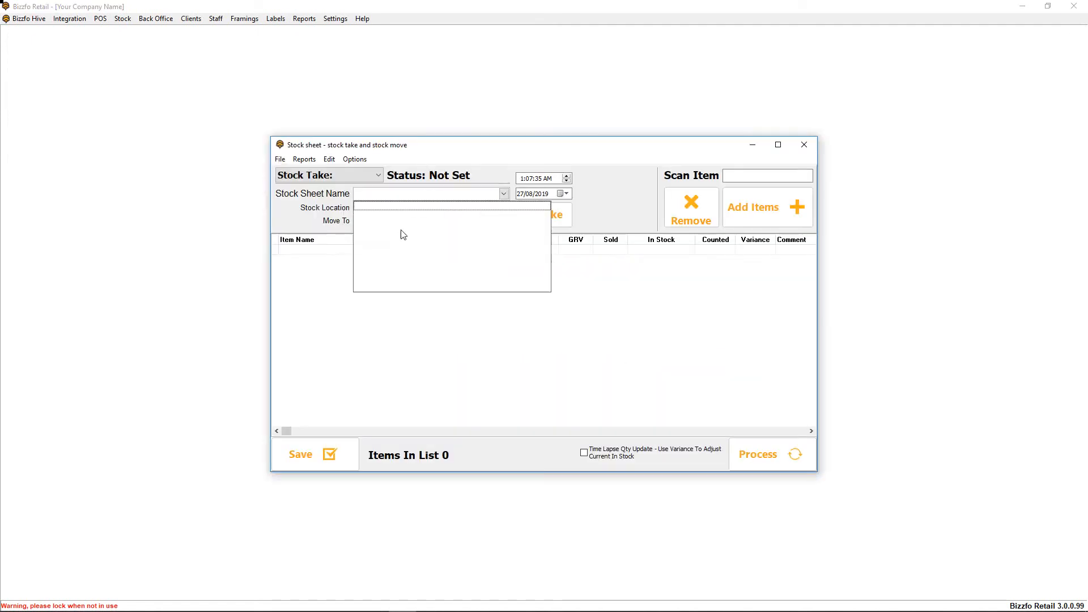
left_click(451, 161)
left_click(804, 145)
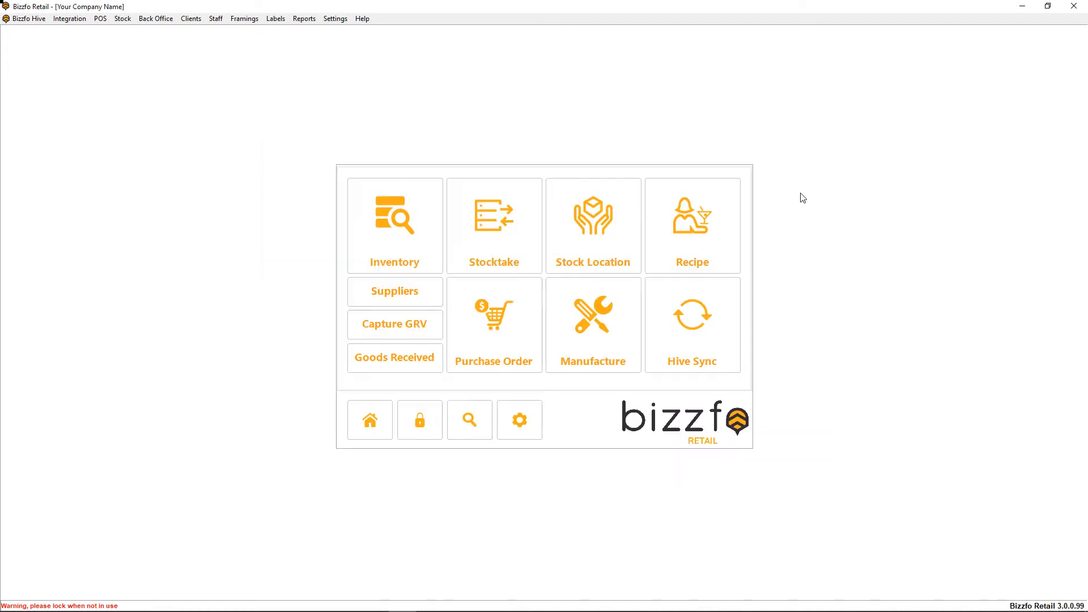
Open the accounts back office and show the ABSA bank transactions for the month of August 2019
left_click(377, 426)
left_click(596, 245)
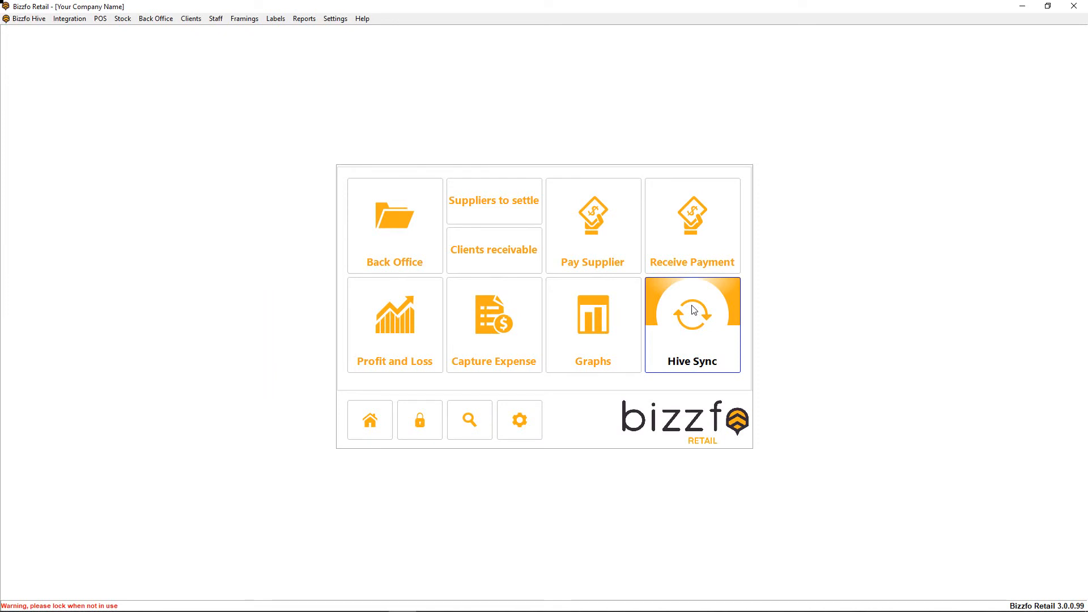
left_click(385, 245)
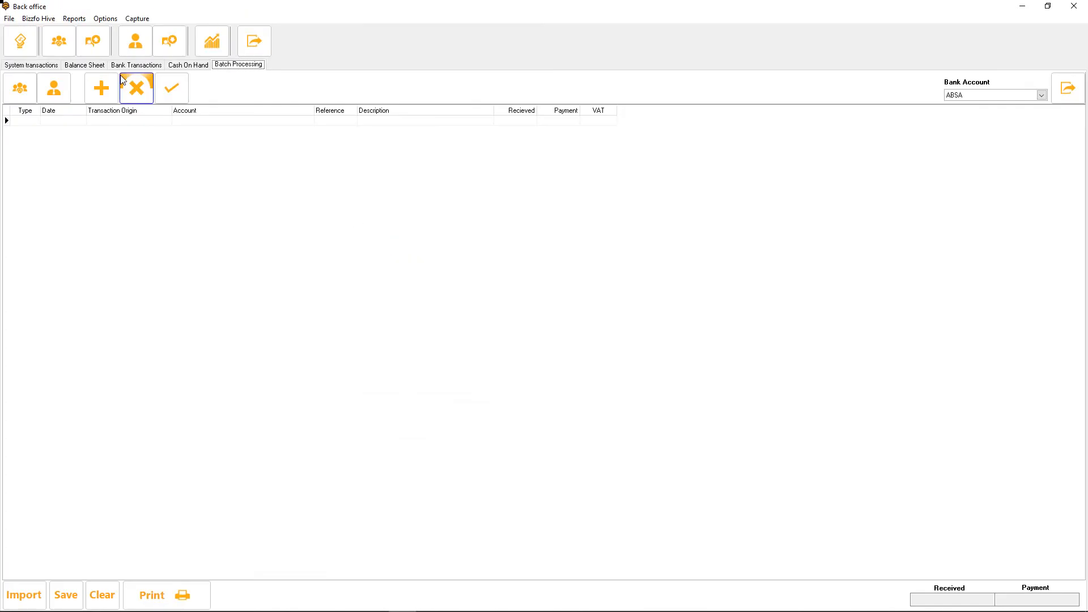
left_click(137, 64)
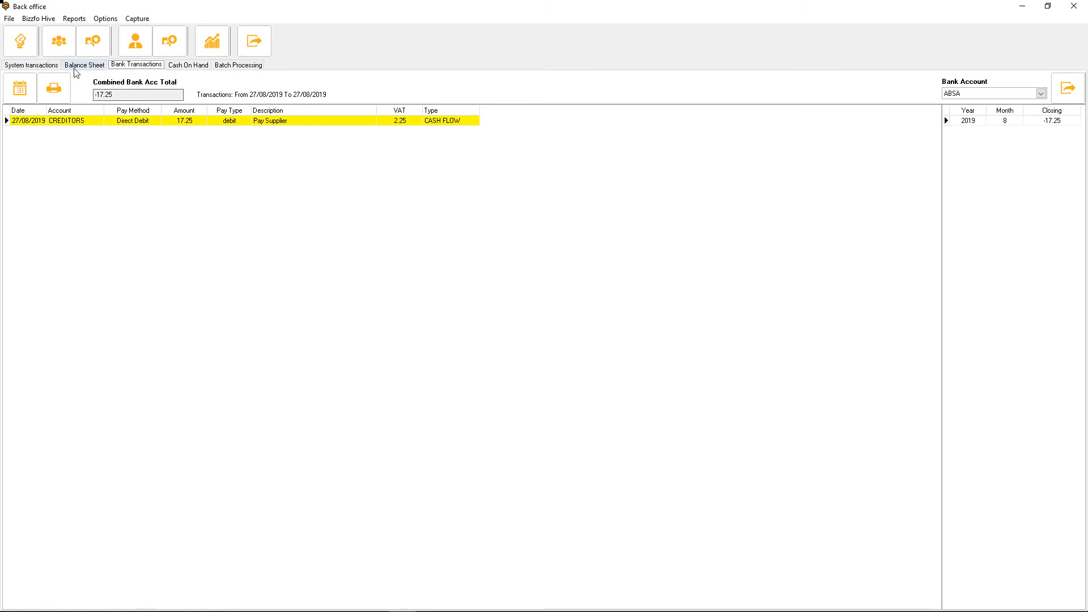
left_click(20, 87)
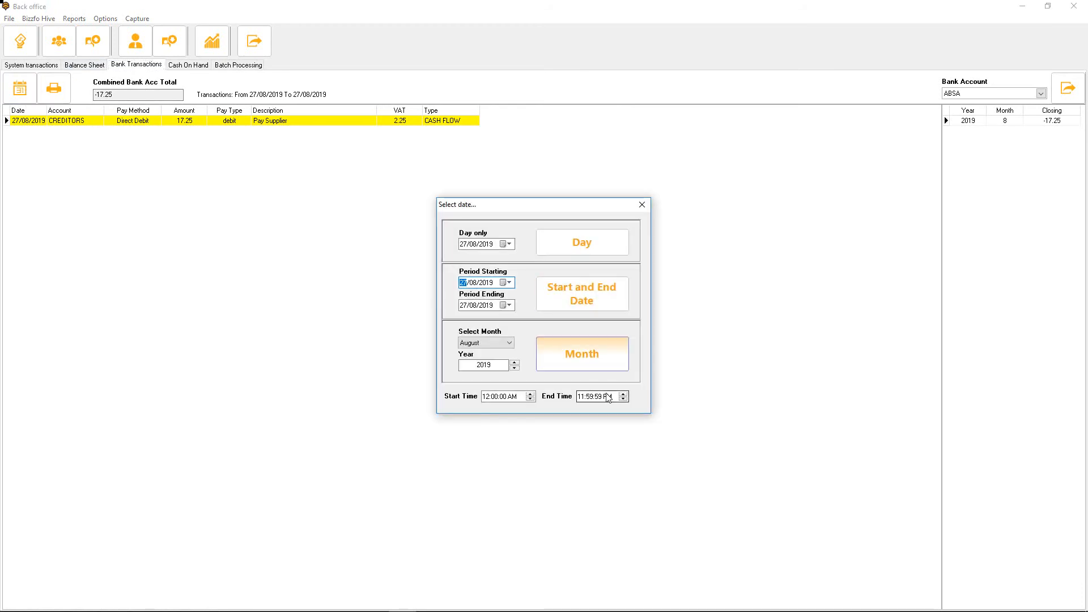
left_click(580, 351)
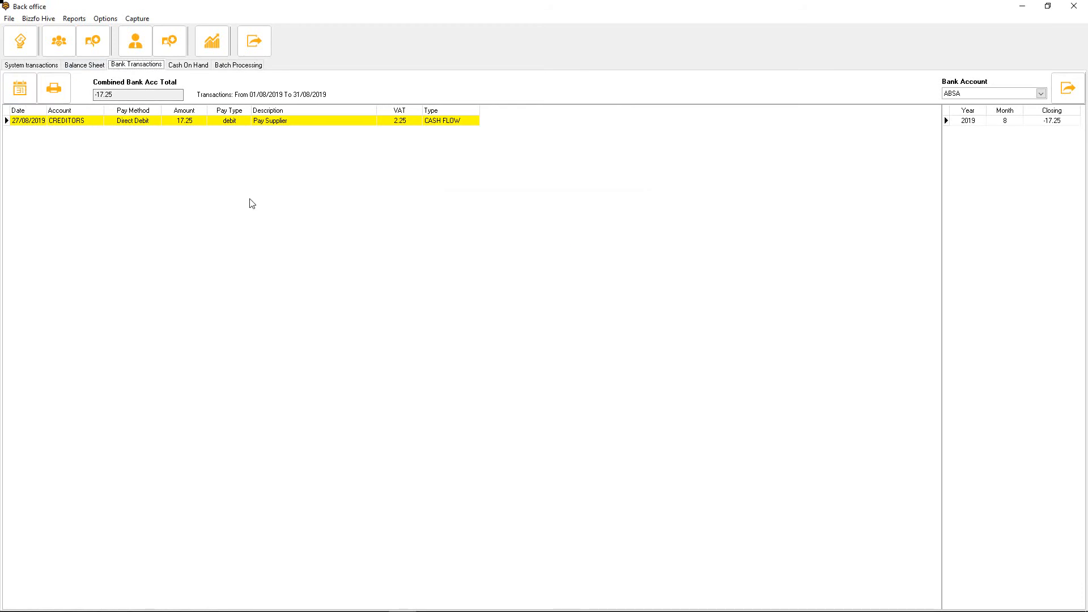
View the cash on hand transactions and check the August 2019 sales in the cash flow profit and loss report
left_click(199, 65)
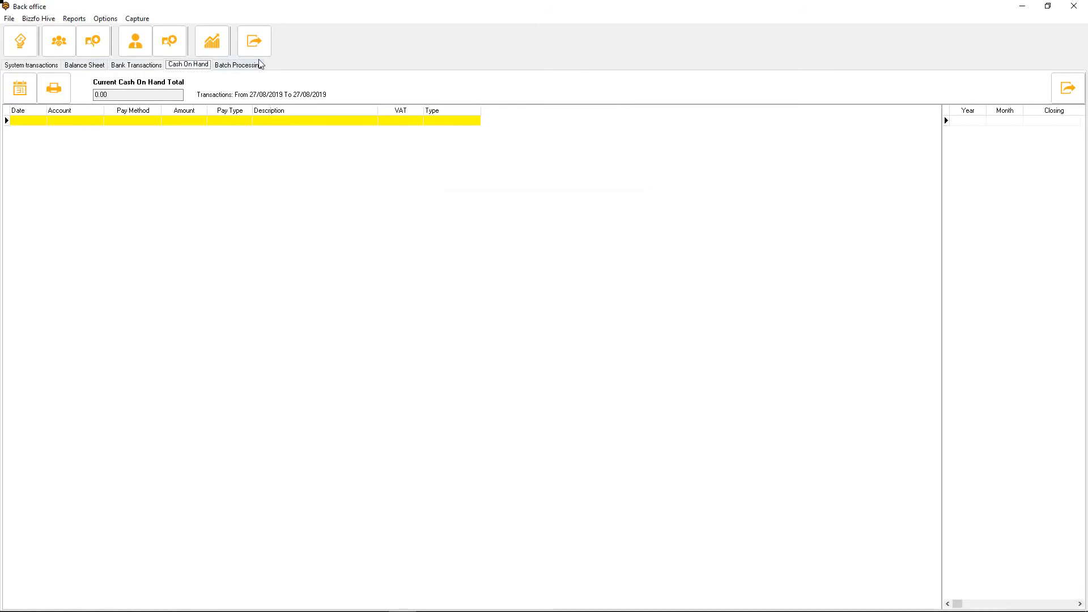
left_click(220, 44)
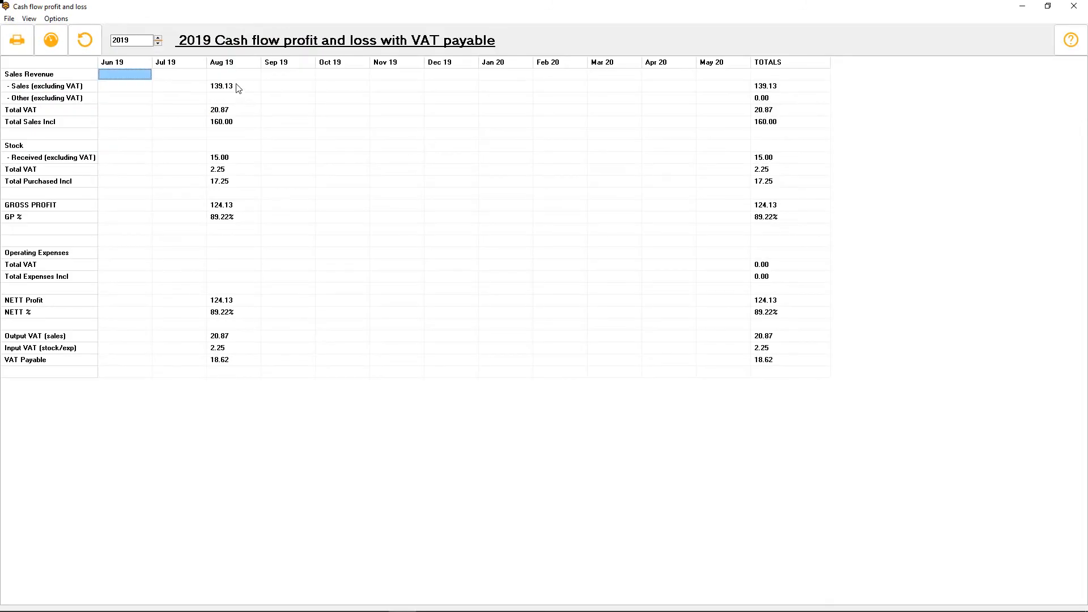
left_click(238, 87)
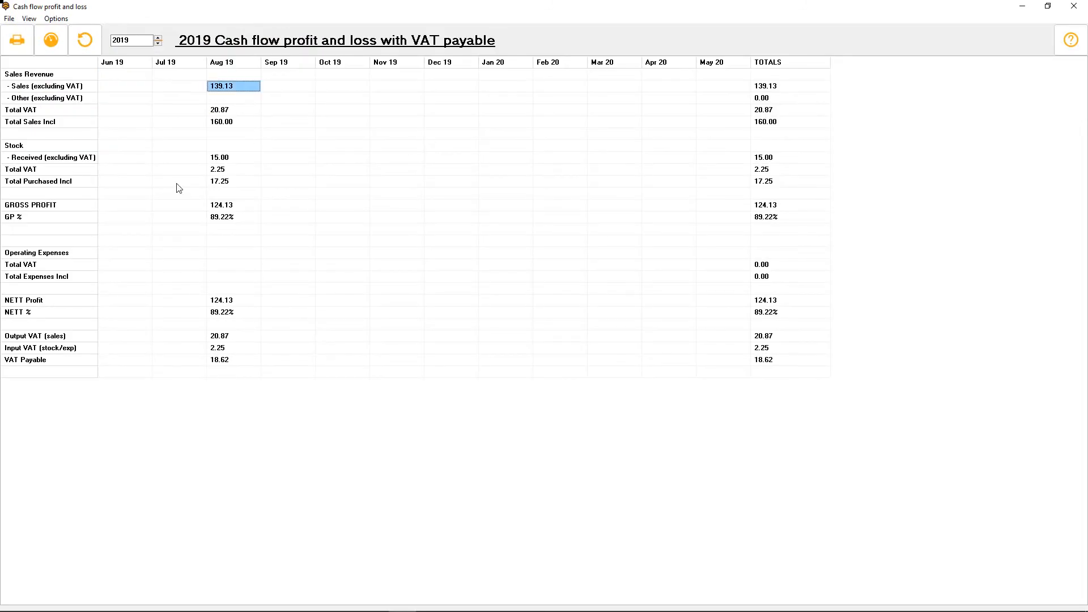
left_click(1074, 6)
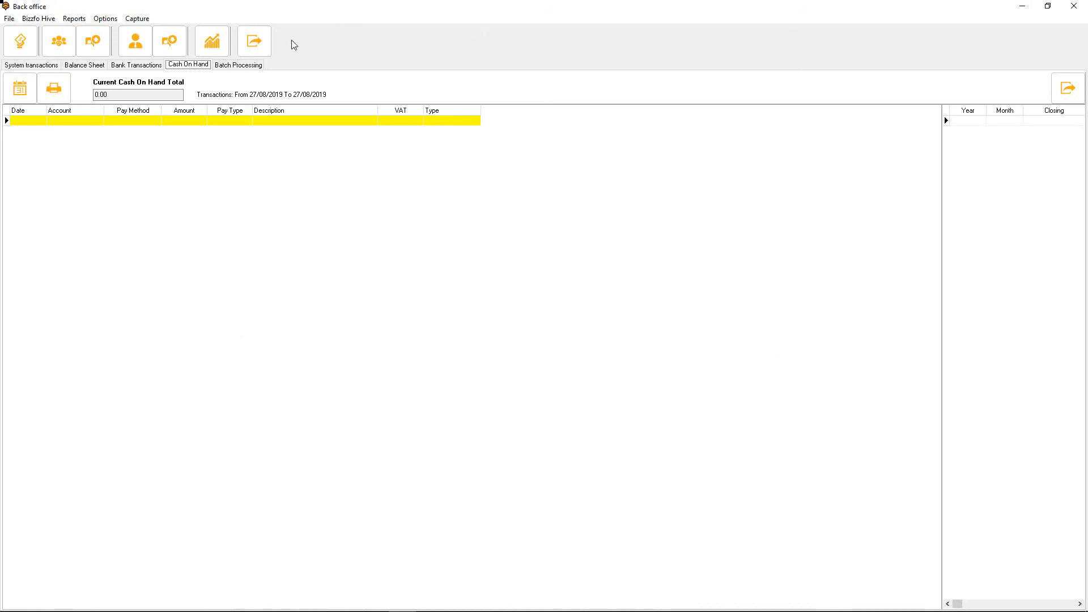
Export the management reports for August 2019 and email the account export without setting a custom address
left_click(264, 51)
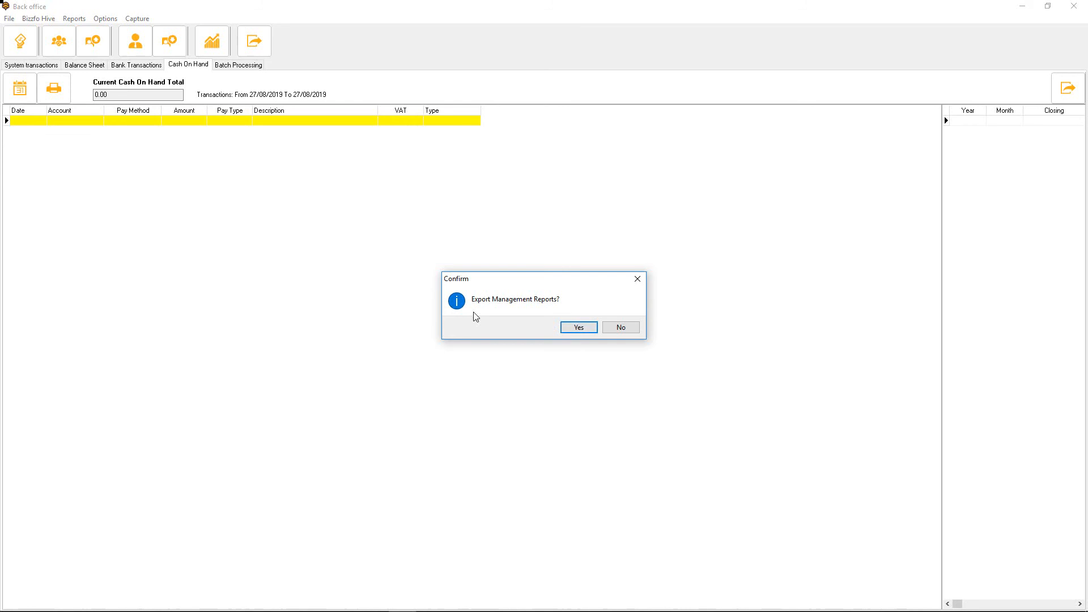
left_click(576, 331)
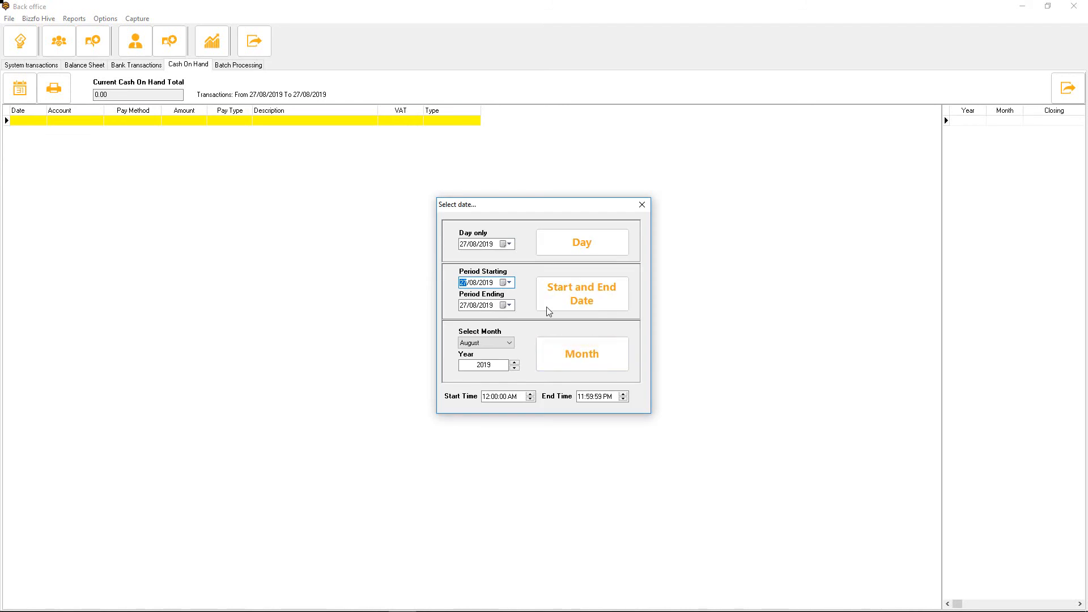
left_click(563, 347)
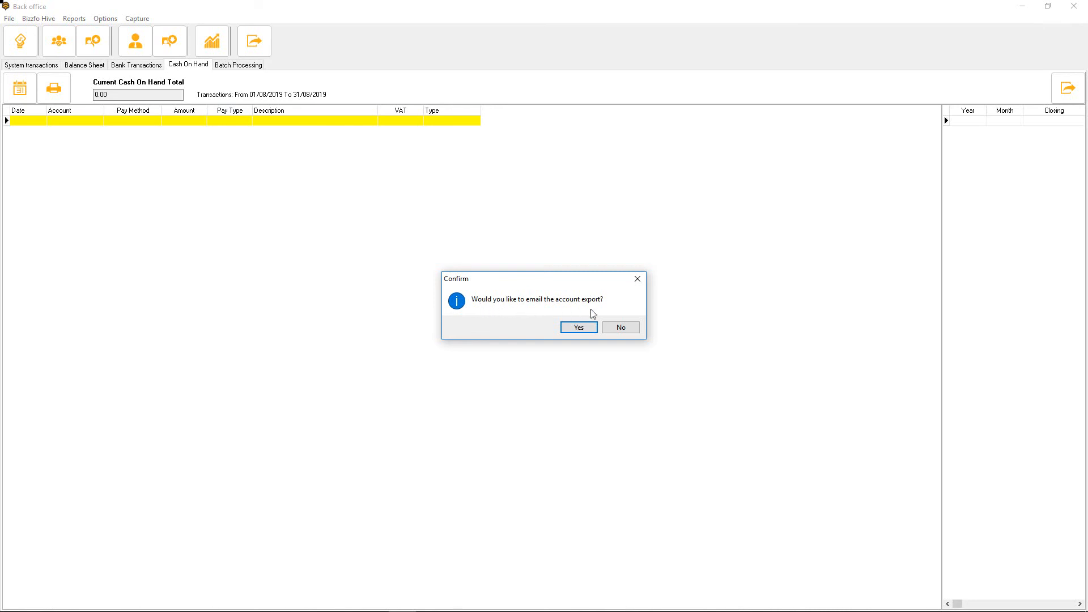
left_click(589, 328)
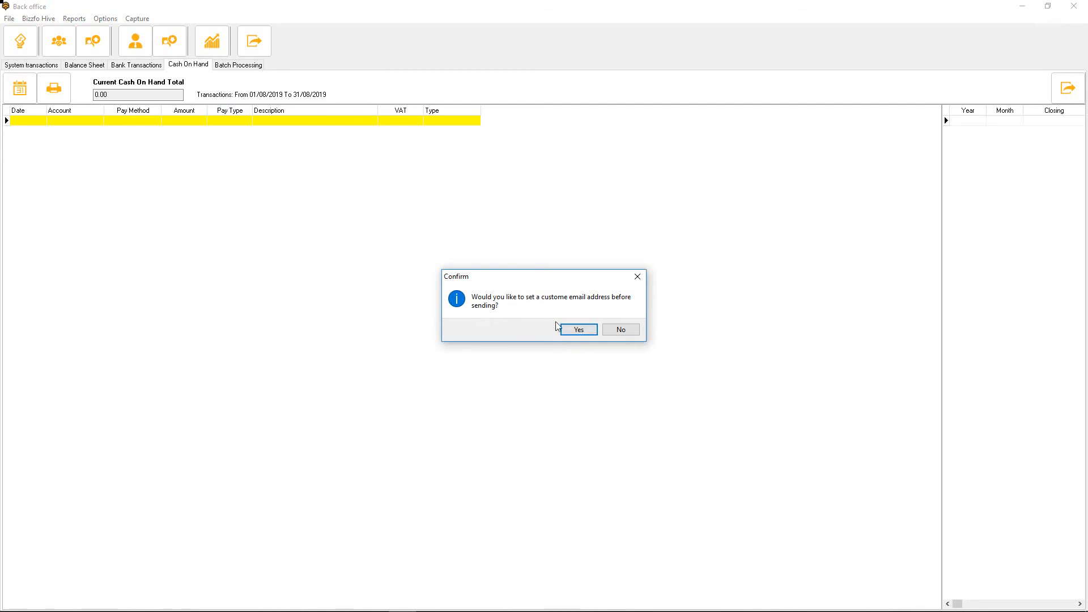
left_click(621, 331)
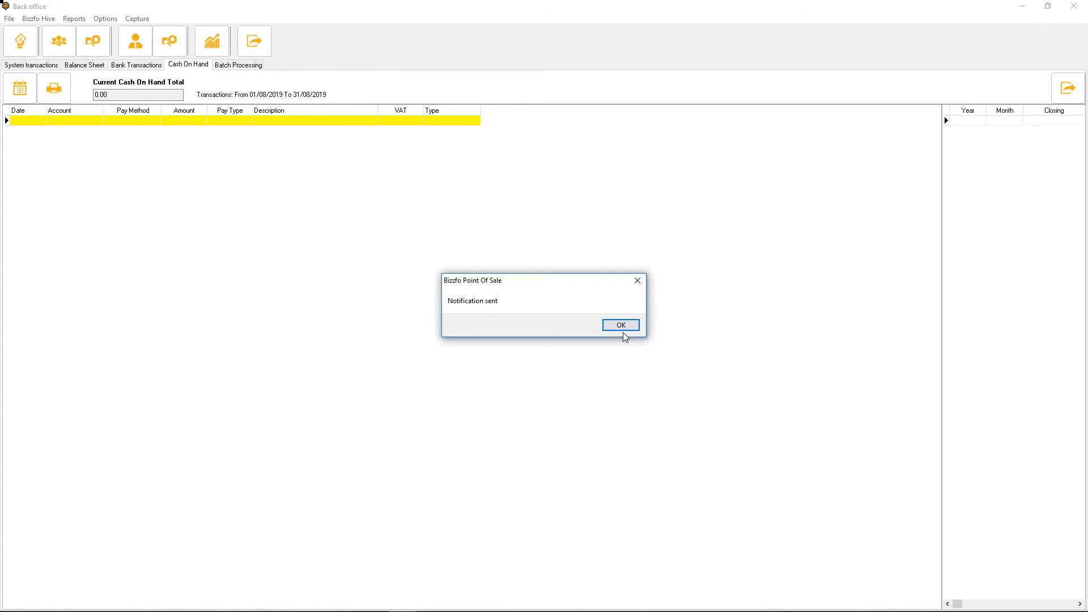
left_click(630, 328)
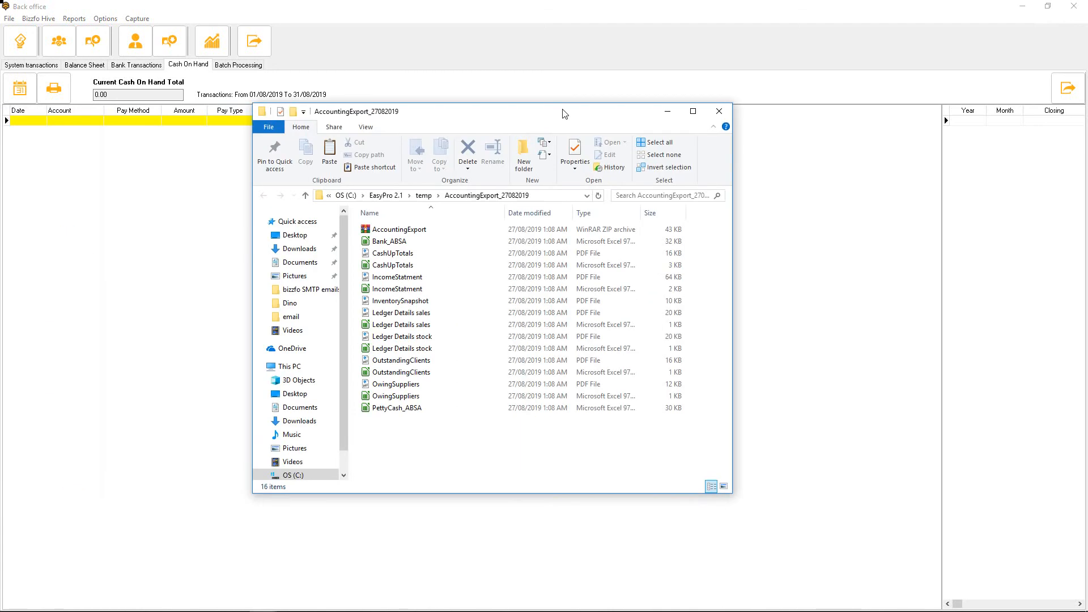
Look through the AccountingExport, Bank_ABSA, CashUpTotals and IncomeStatment files in the export folder
left_click(407, 232)
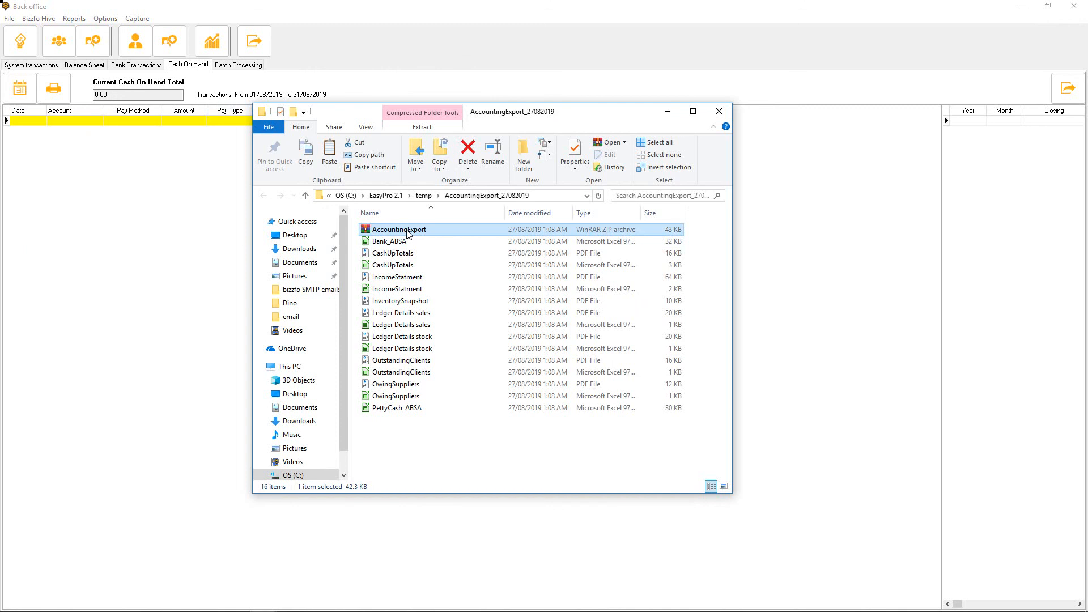
left_click(397, 242)
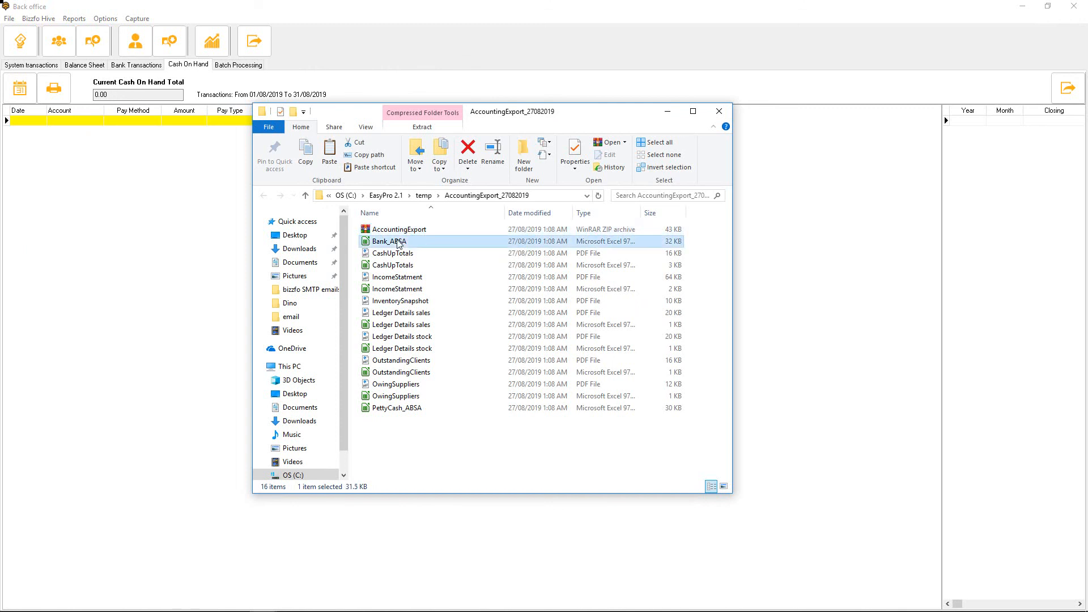
left_click(415, 255)
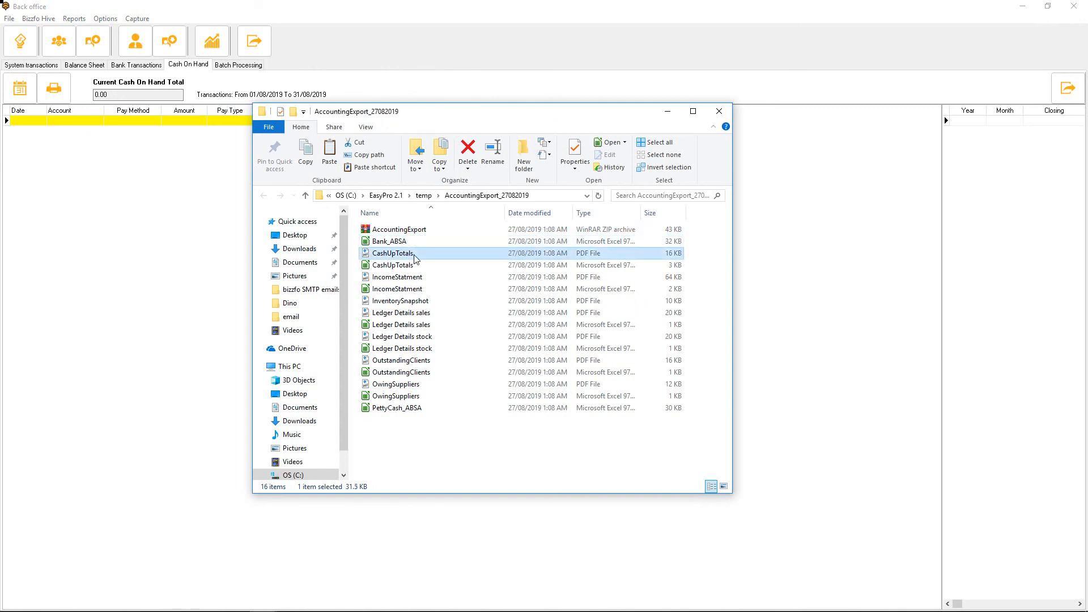
left_click(414, 279)
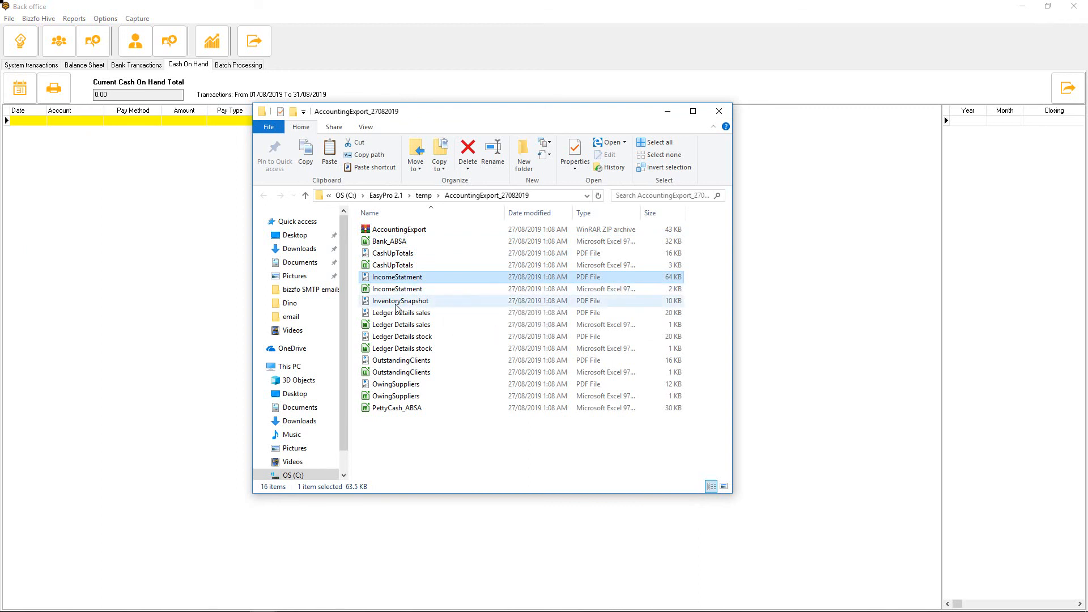
Open the InventorySnapshot PDF, examine the cost of products in stock and close the document
double_click(385, 302)
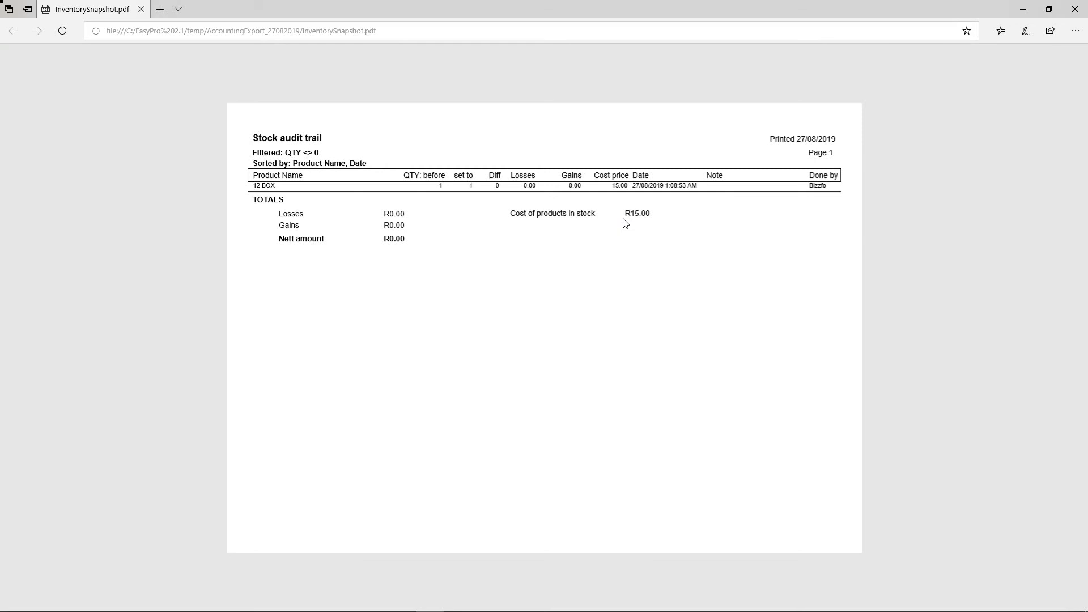
left_click_drag(624, 216, 651, 210)
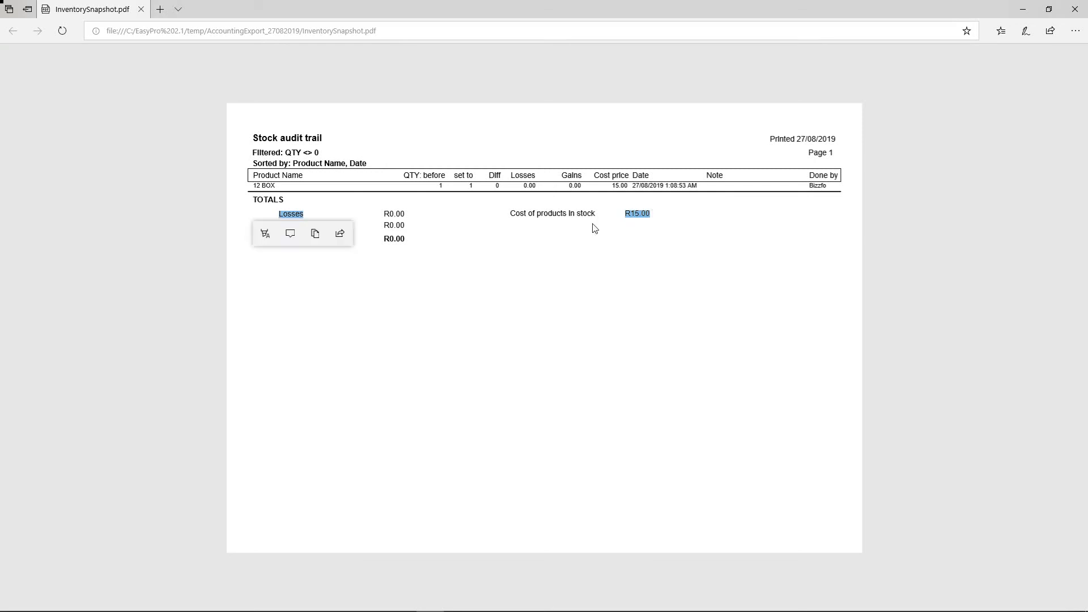
left_click(508, 292)
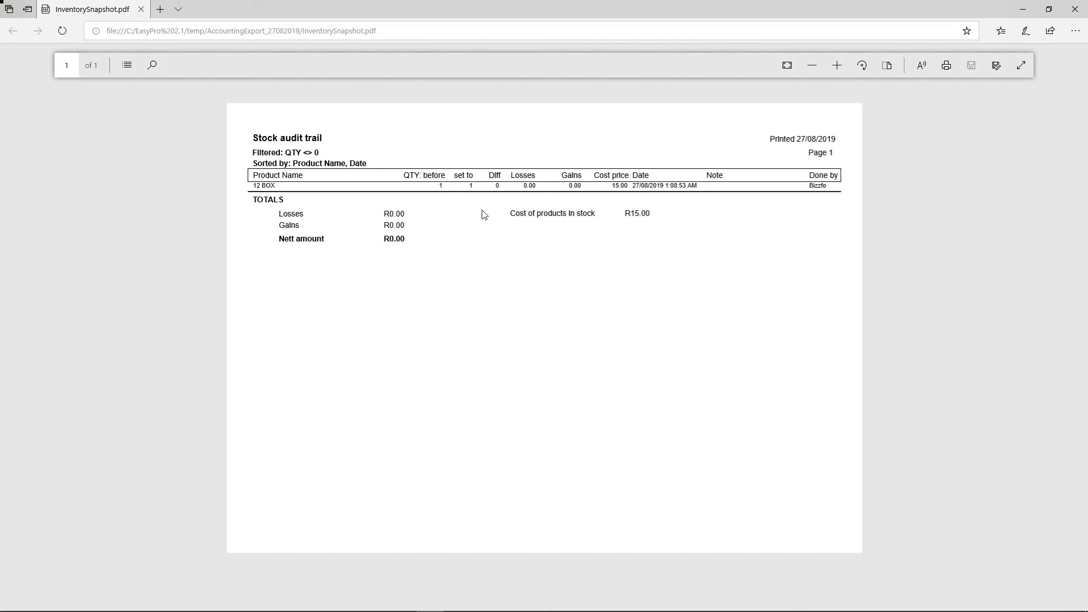
left_click(1075, 9)
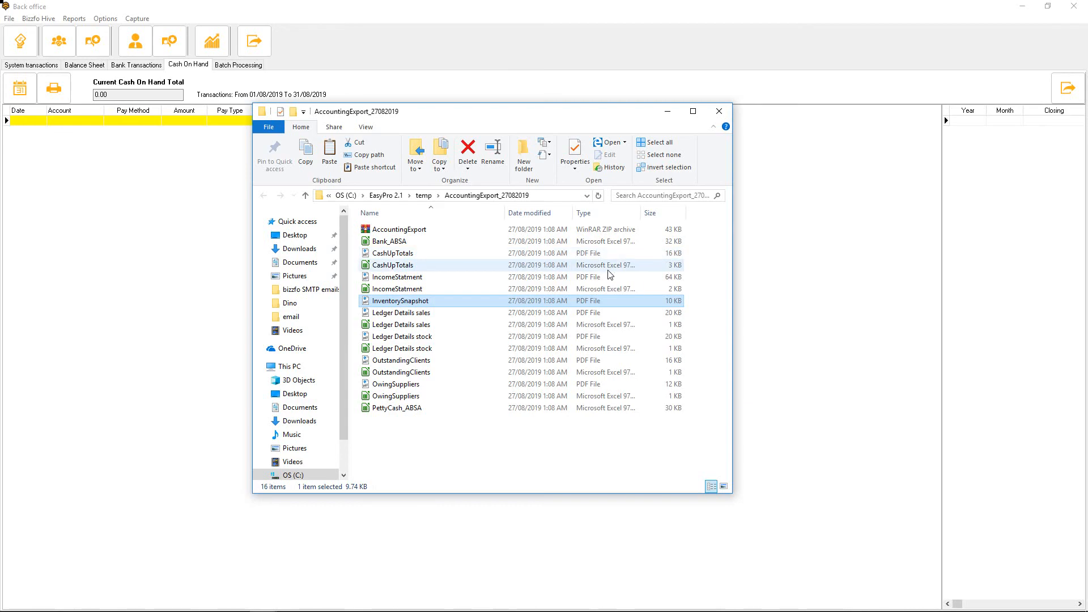
Dismiss the export location message, close the back office and return to the main menu
left_click(781, 181)
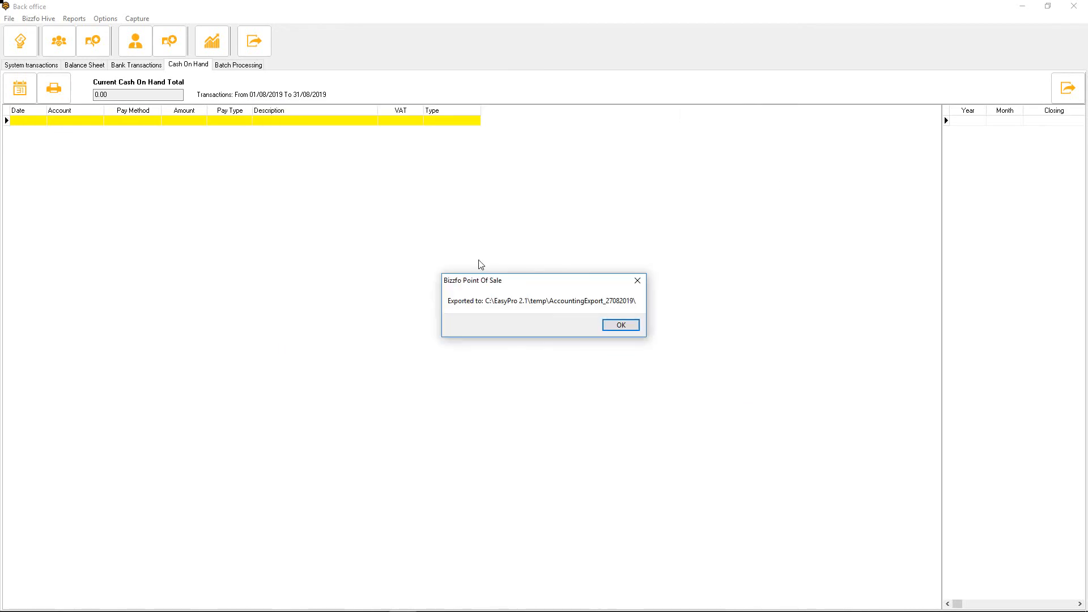
left_click(636, 325)
left_click(1073, 6)
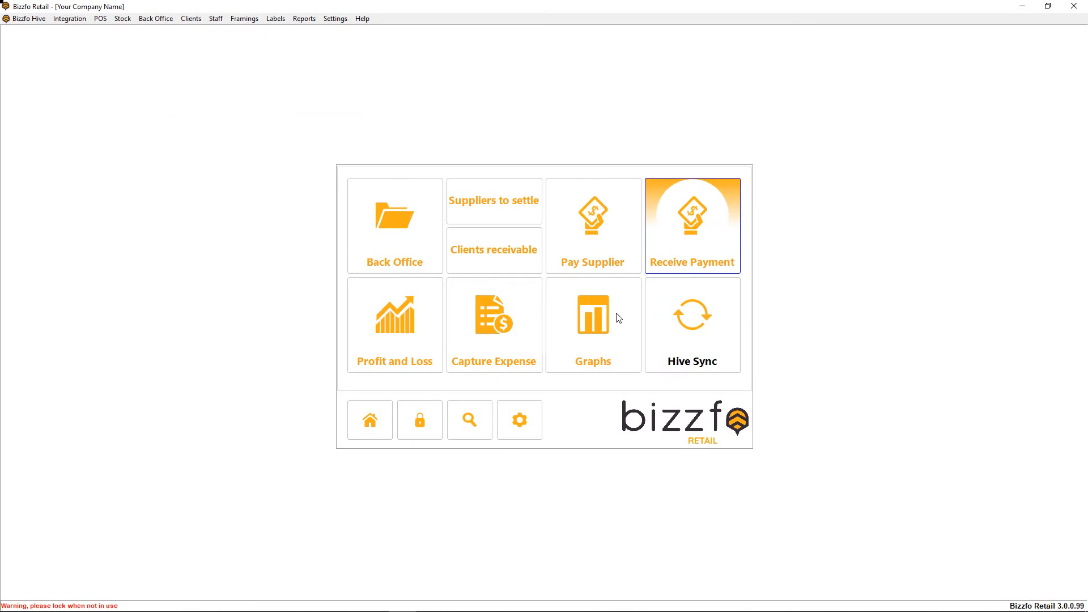
left_click(372, 420)
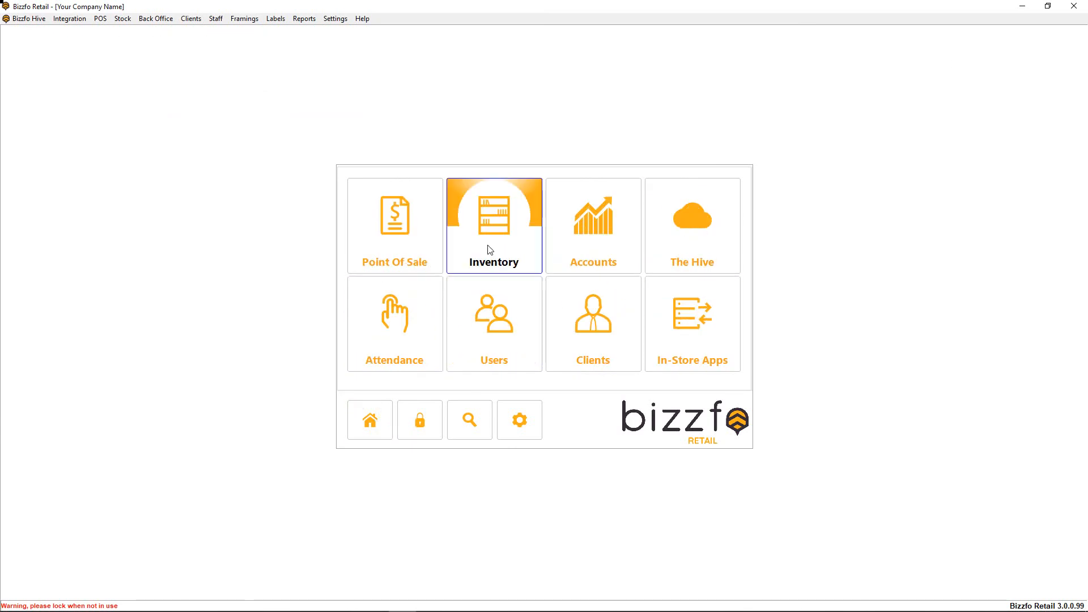